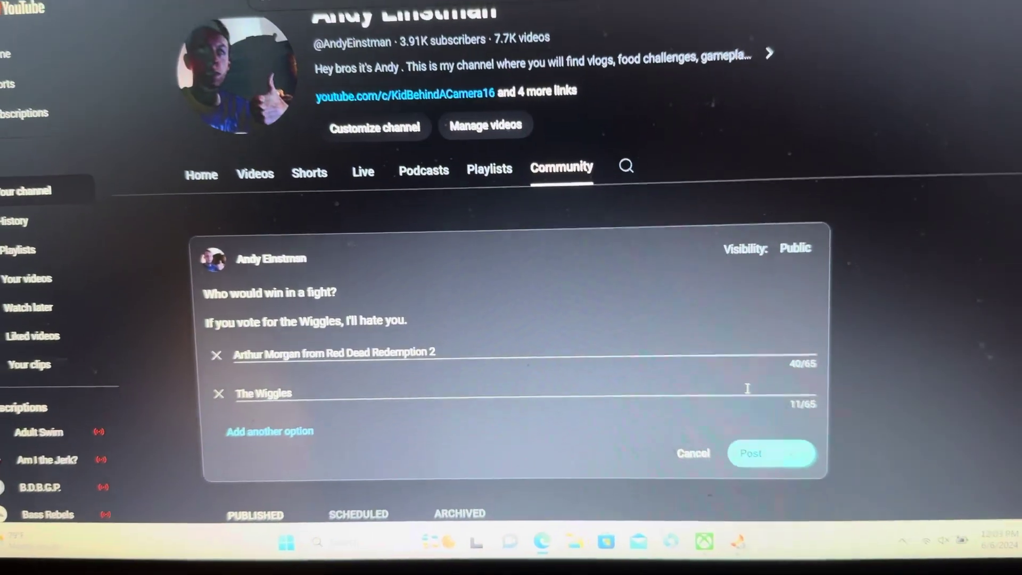
Step: Open the older Little Einsteins versus Micah Bell poll post, showing 81% to 19%
click(748, 450)
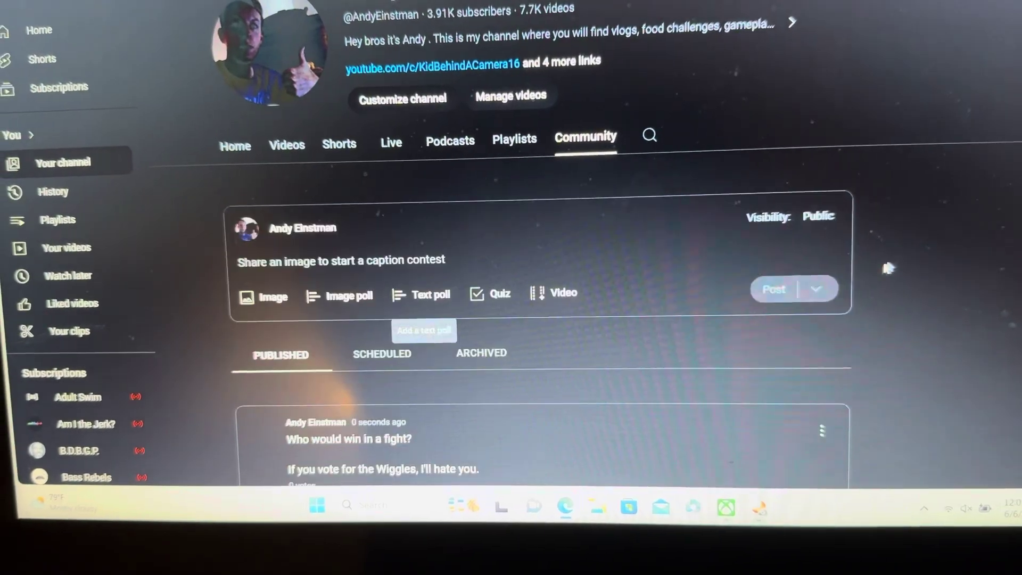
scroll(887, 247, down, 3)
scroll(934, 304, down, 5)
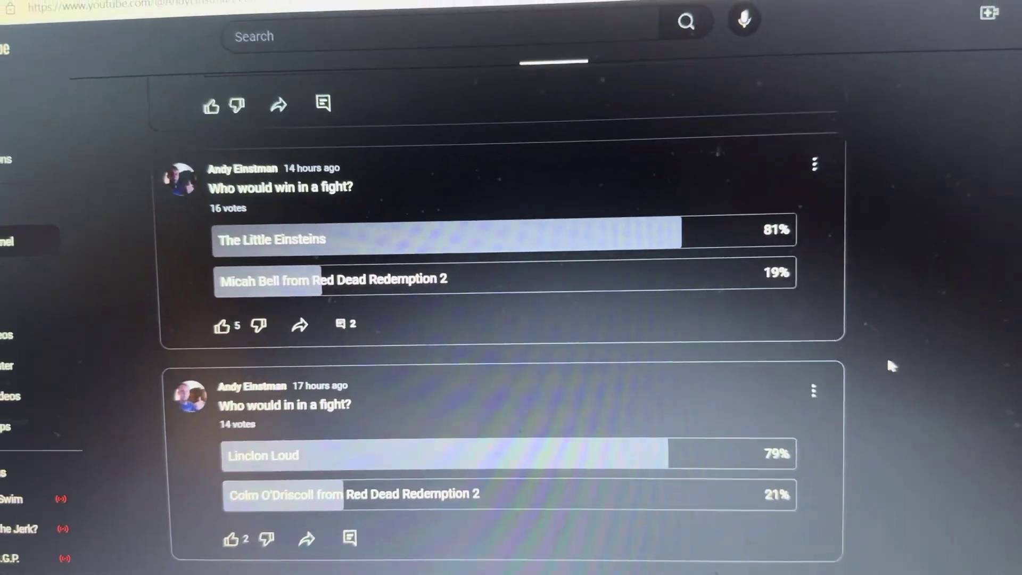
Step: View the poll's two comments favouring the Little Einsteins, then return to Andy Einstman's Community tab
click(351, 330)
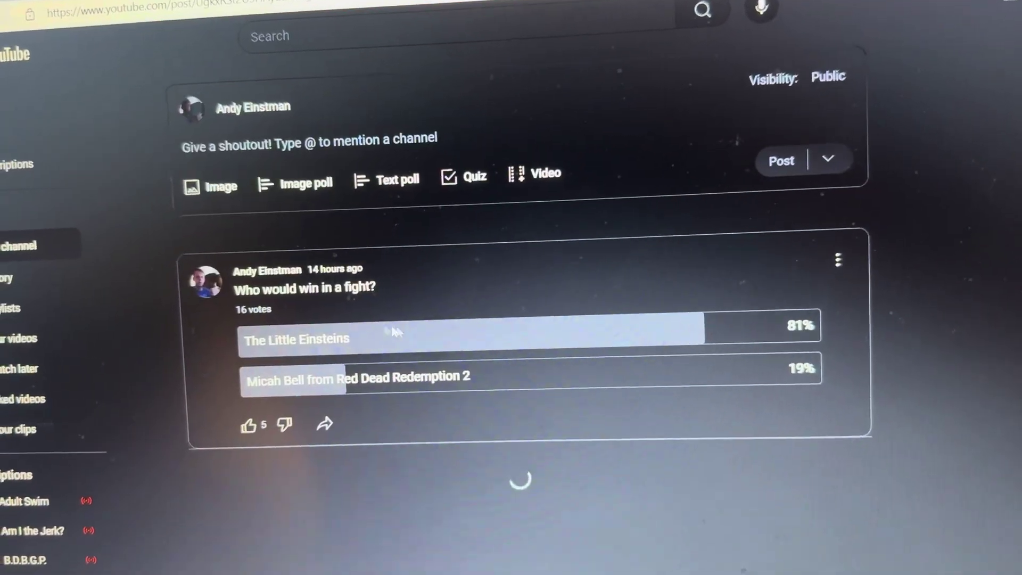
scroll(472, 340, down, 1)
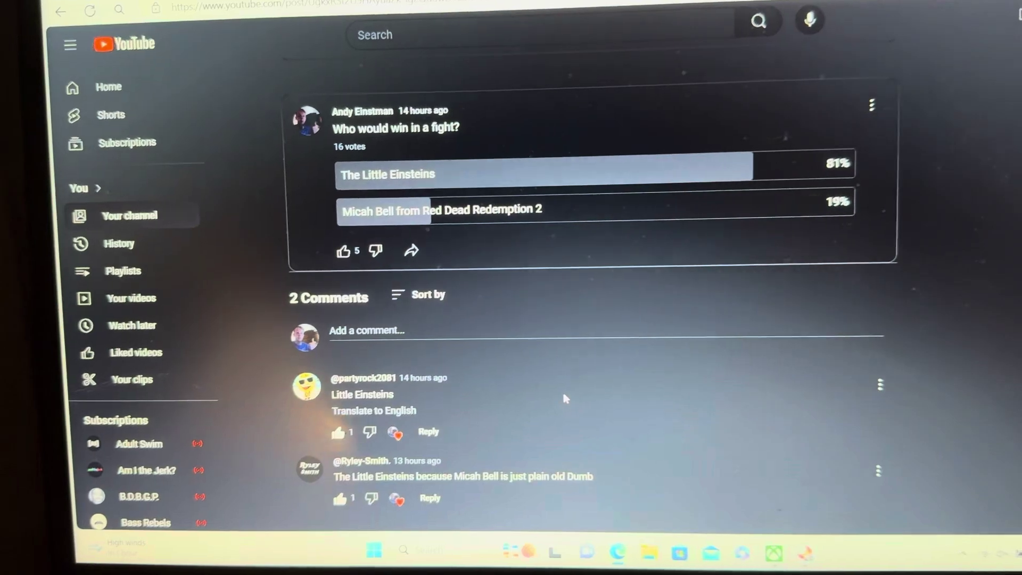
scroll(559, 388, up, 2)
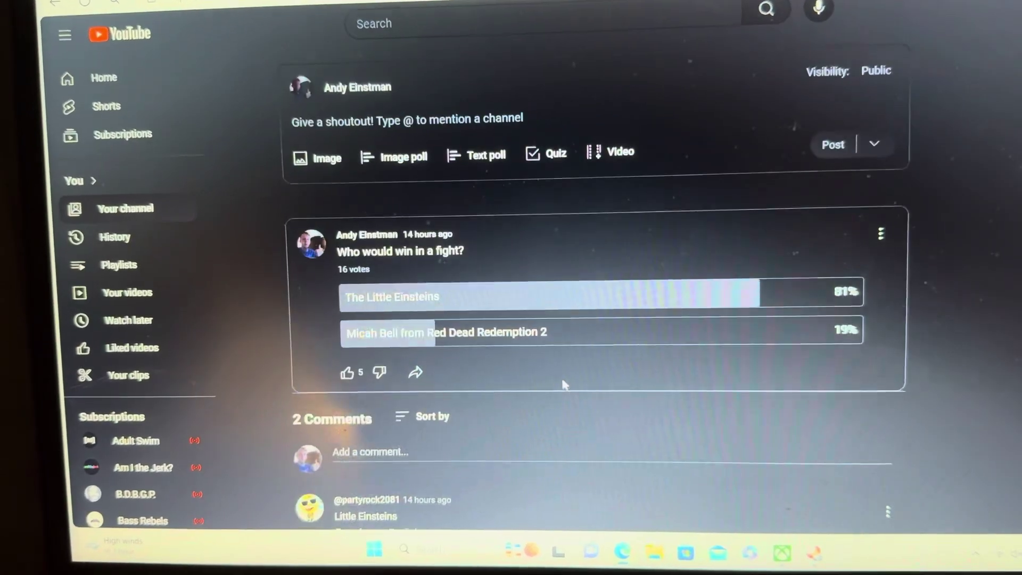
scroll(591, 320, down, 2)
key(alt+Left)
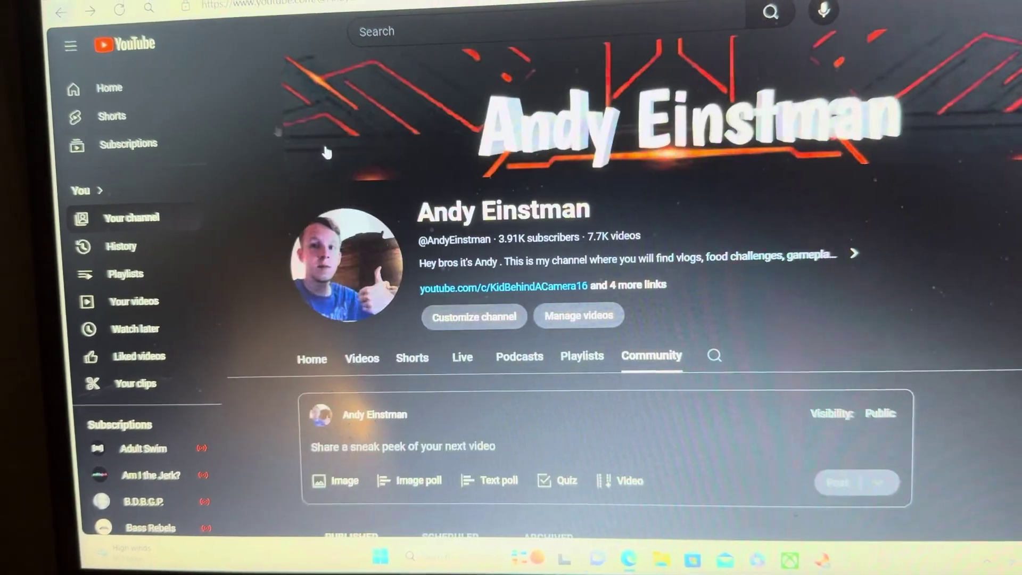
scroll(531, 294, down, 5)
scroll(531, 295, down, 3)
scroll(548, 324, down, 3)
scroll(548, 325, up, 2)
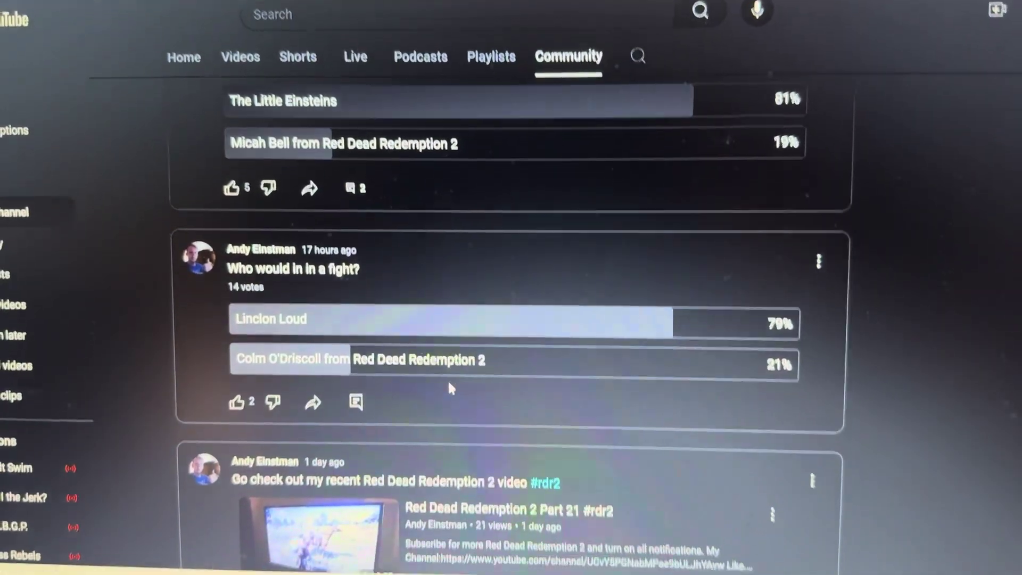
scroll(451, 380, up, 3)
scroll(438, 379, up, 3)
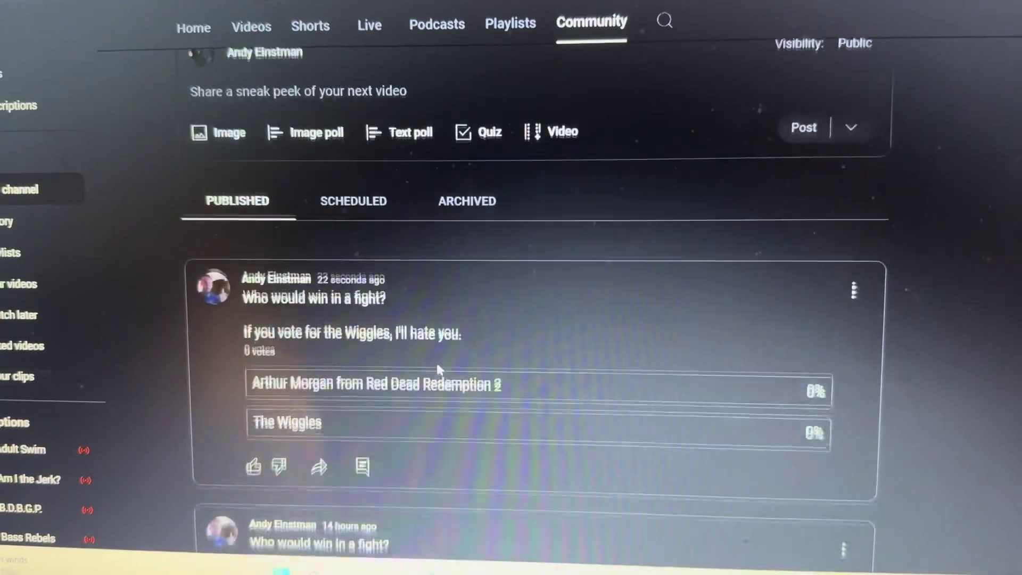